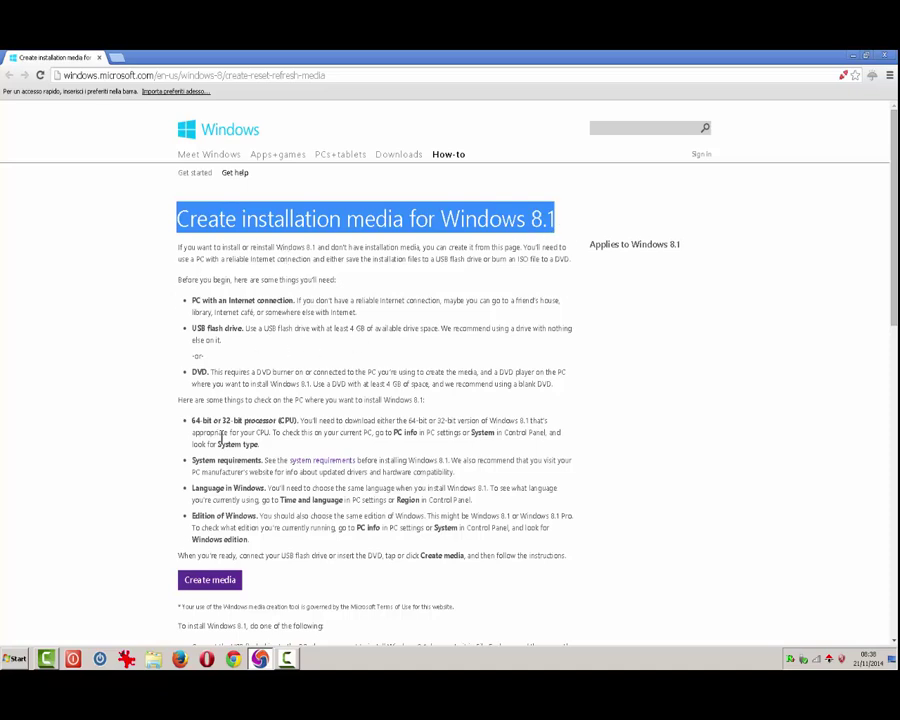
Download the Windows 8.1 media creation tool and save mediacreationtool.exe to the Desktop
drag(884, 272, 884, 330)
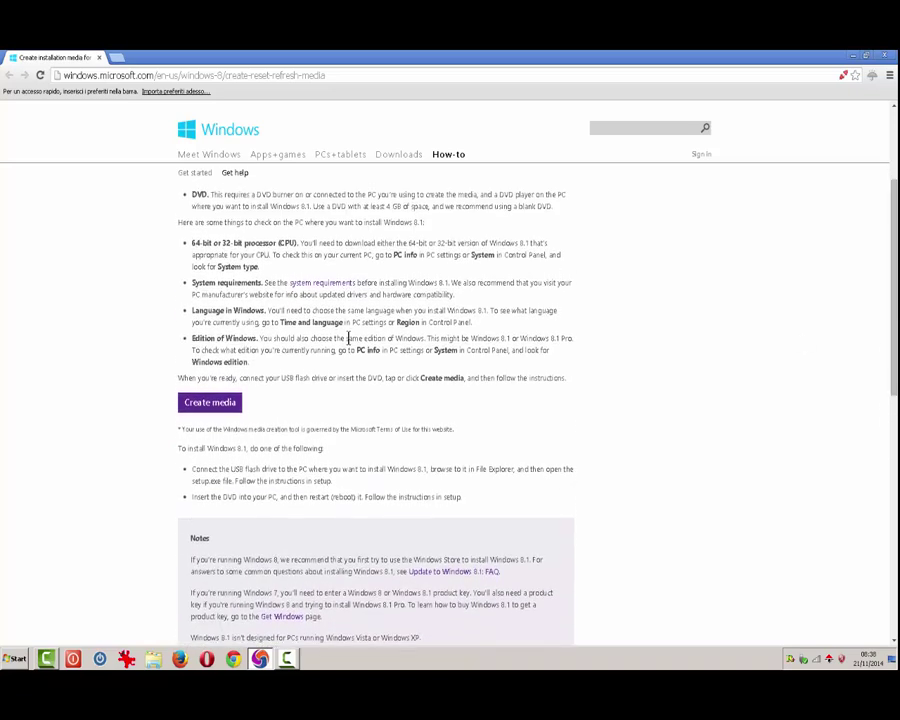
click(201, 405)
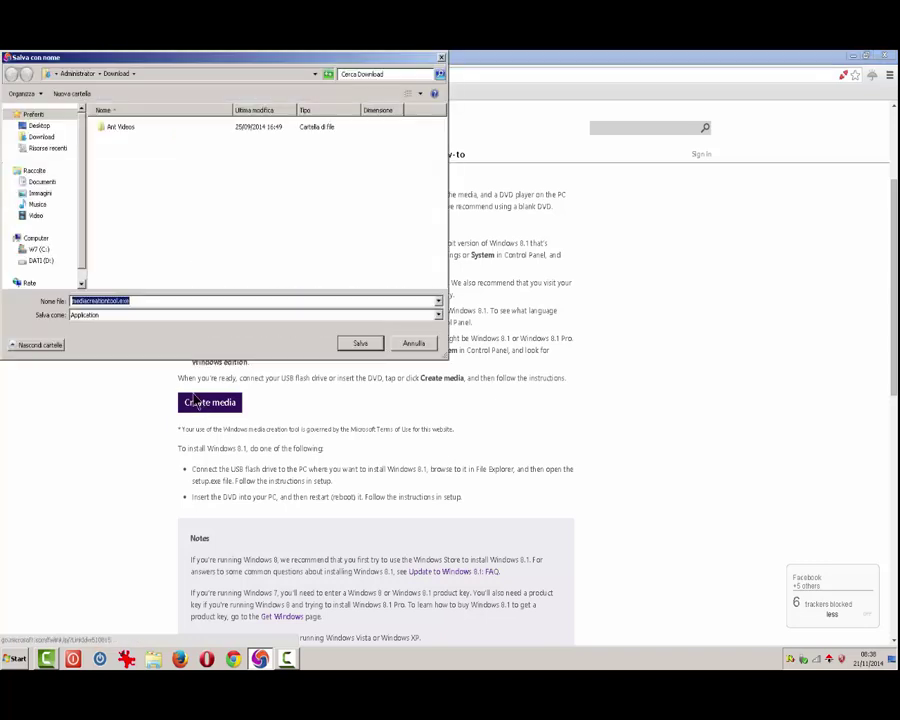
click(40, 127)
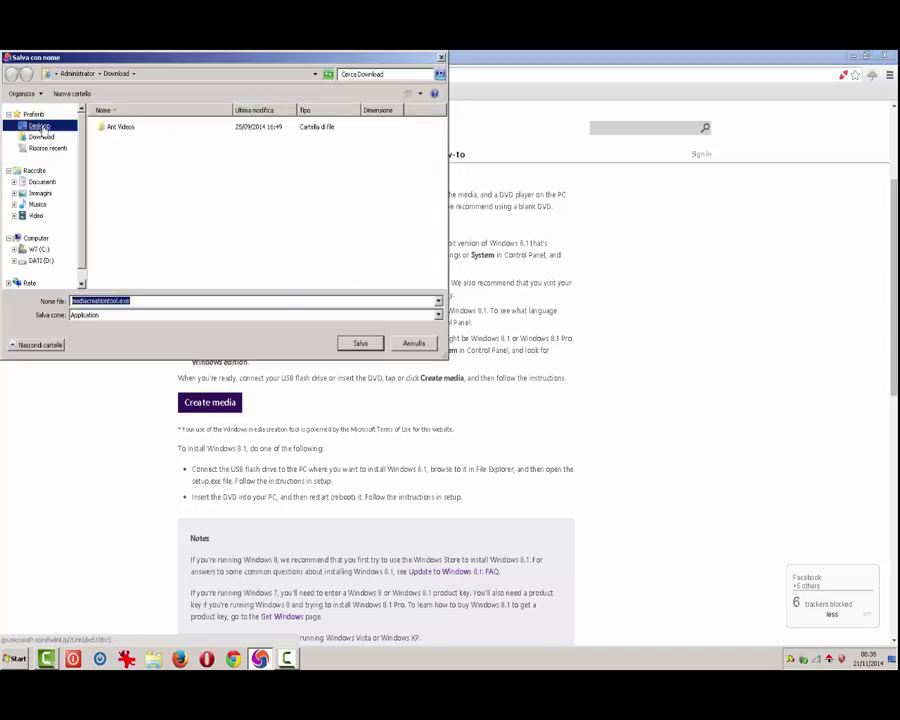
double_click(147, 300)
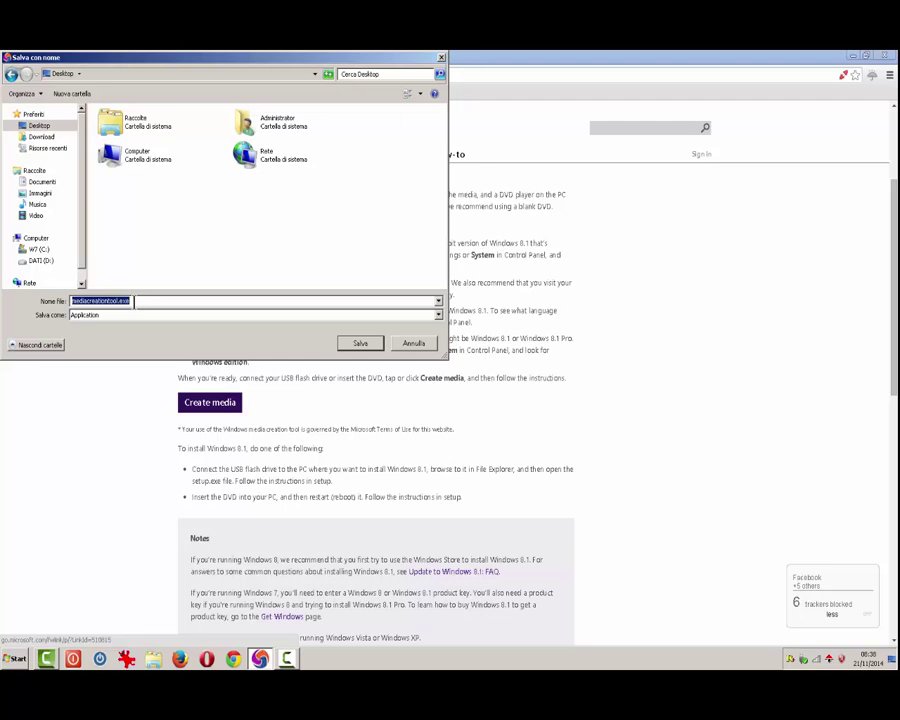
click(368, 346)
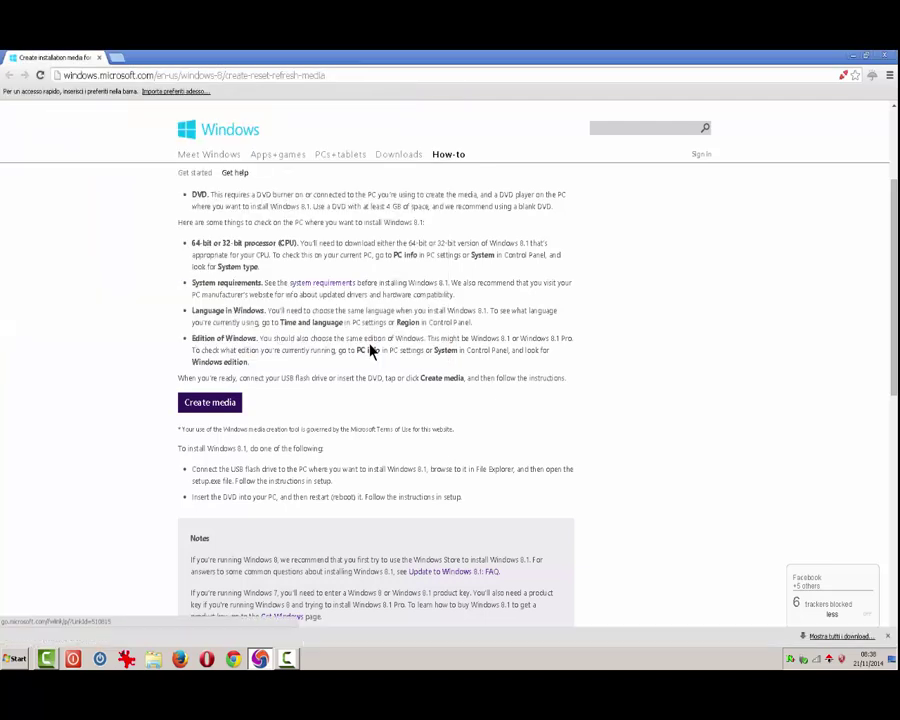
Minimize the browser, move mediacreationtool.exe to the middle of the desktop, and run it, accepting the security warning
click(853, 58)
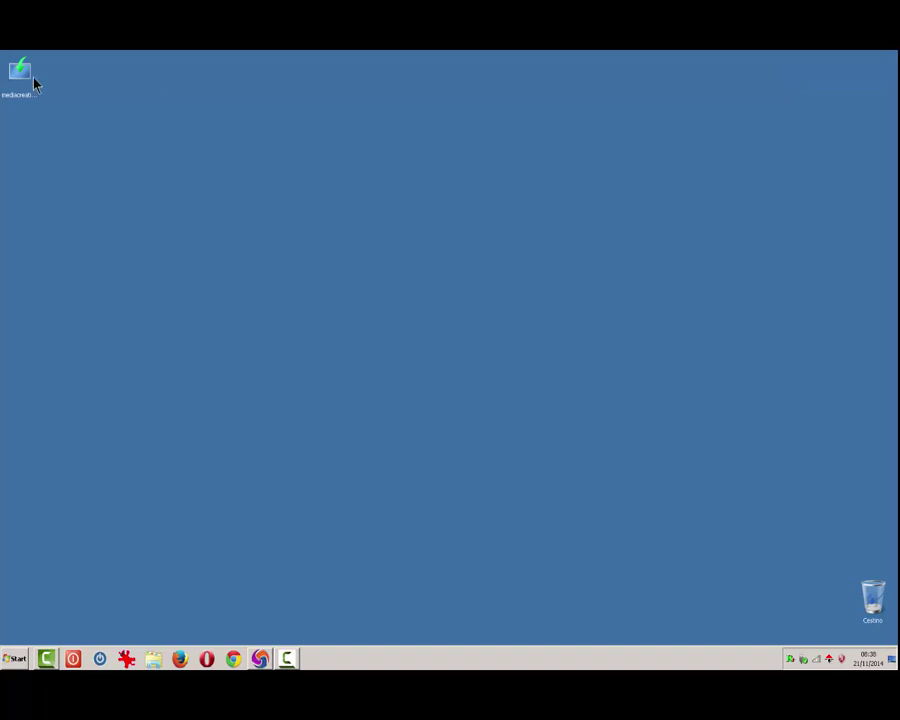
drag(33, 83, 418, 374)
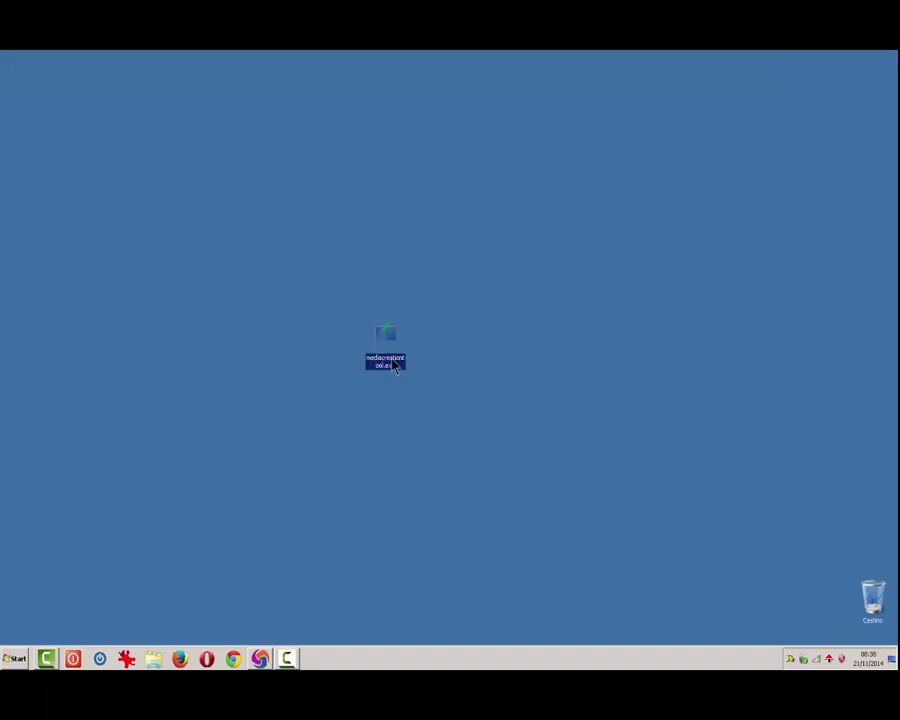
double_click(393, 364)
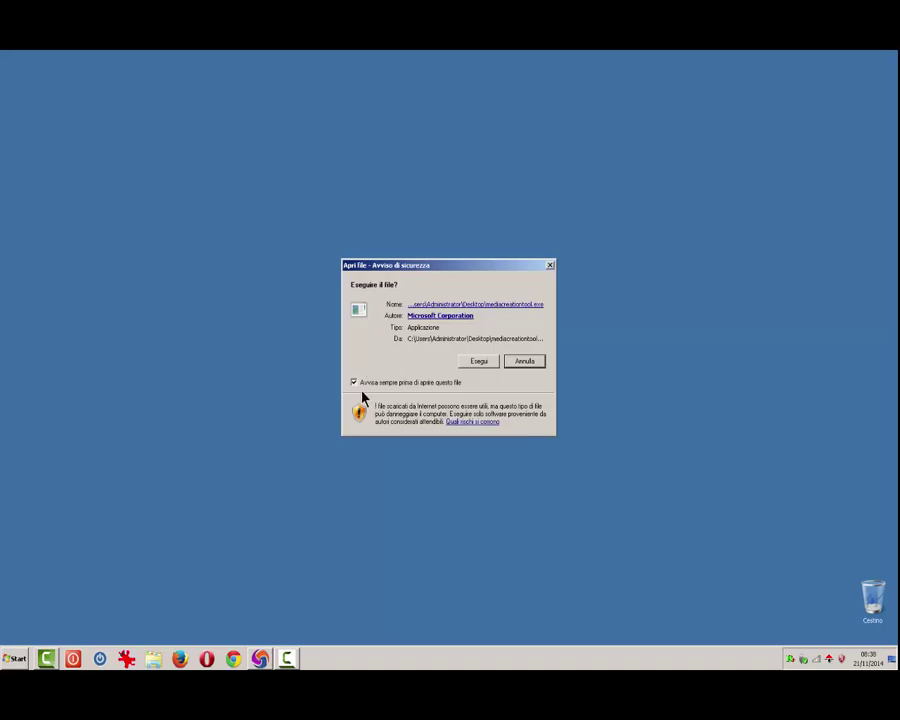
click(478, 362)
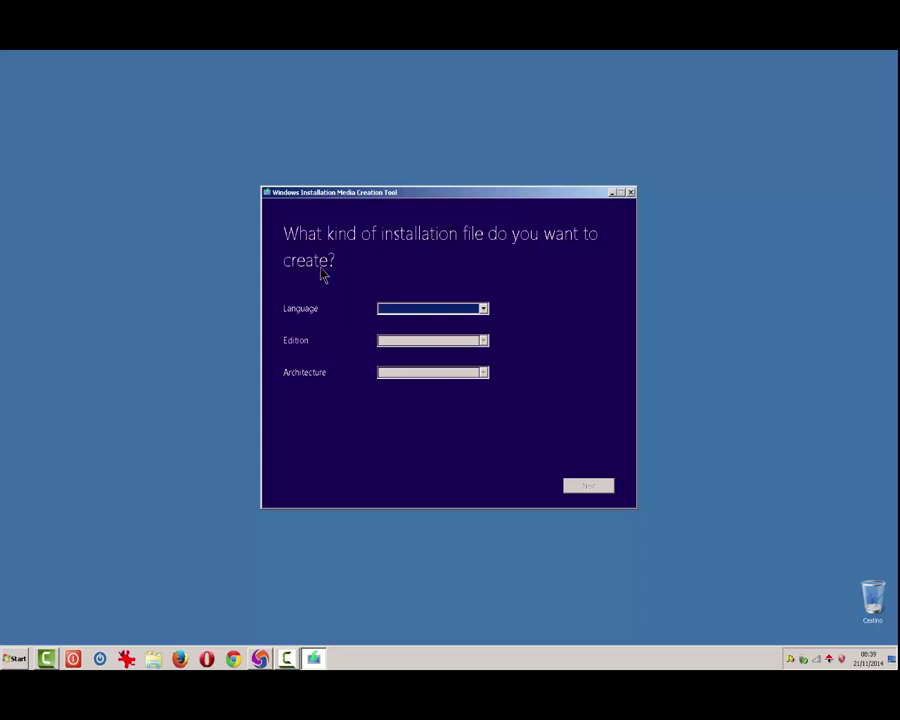
Set the installation file to language italiano - it-it, edition Windows 8.1 Pro and architecture 32-bit (x86), and continue
click(483, 312)
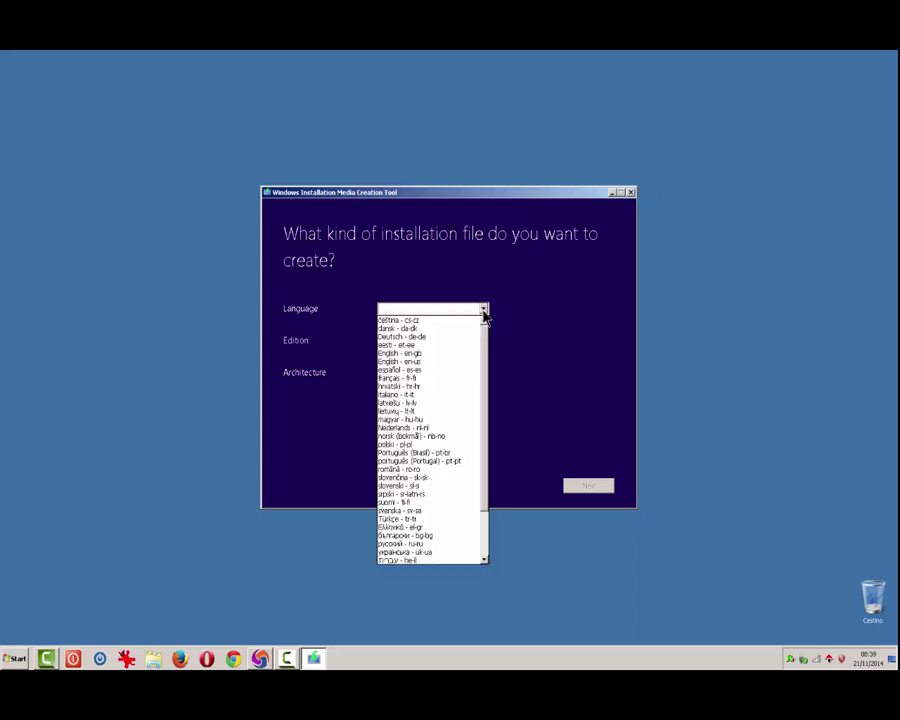
click(406, 395)
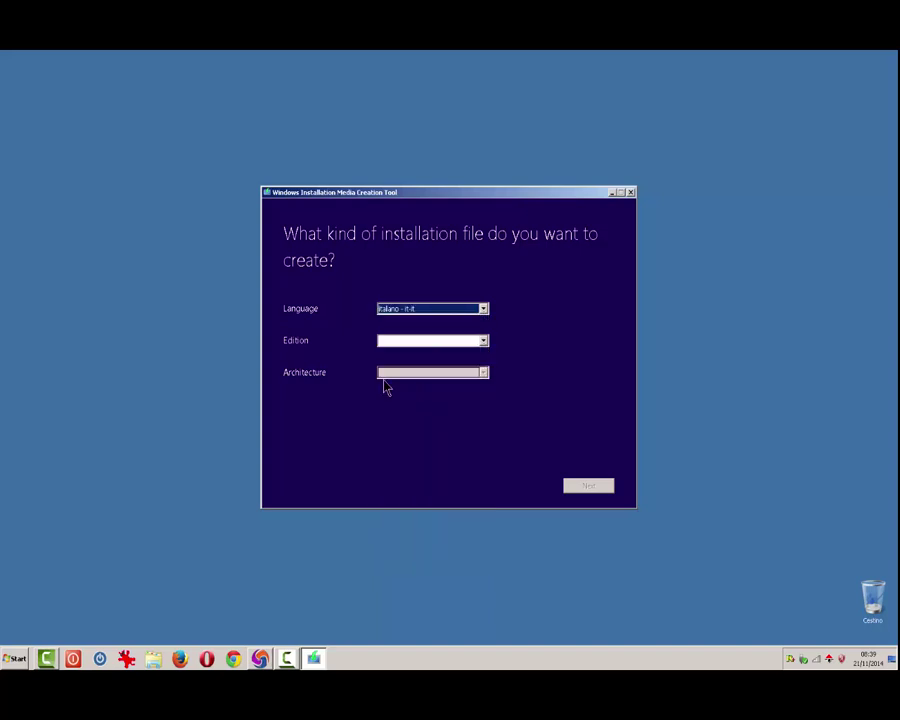
click(485, 344)
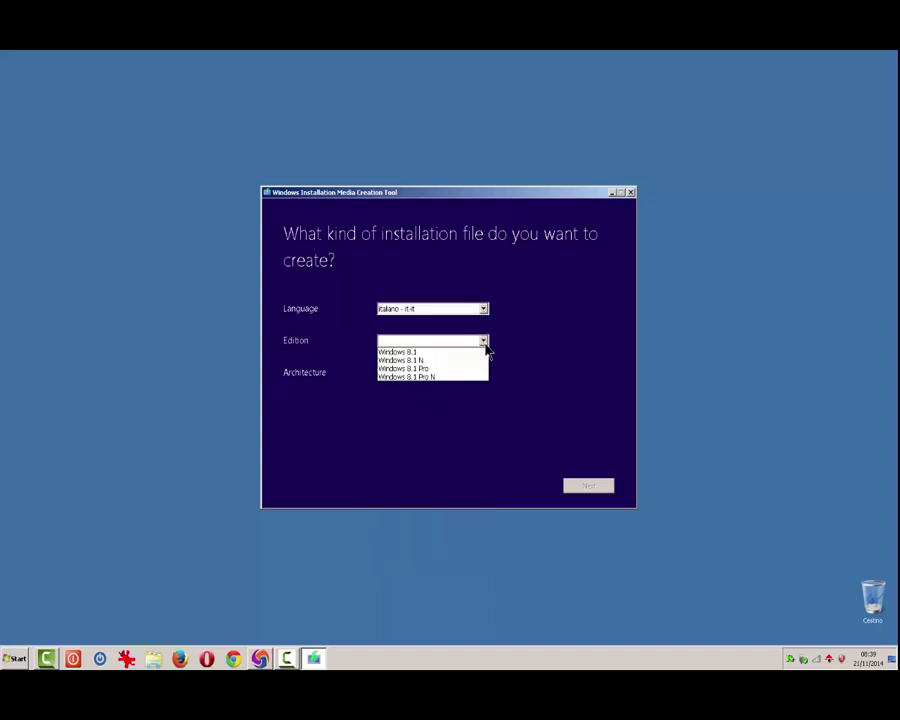
click(420, 369)
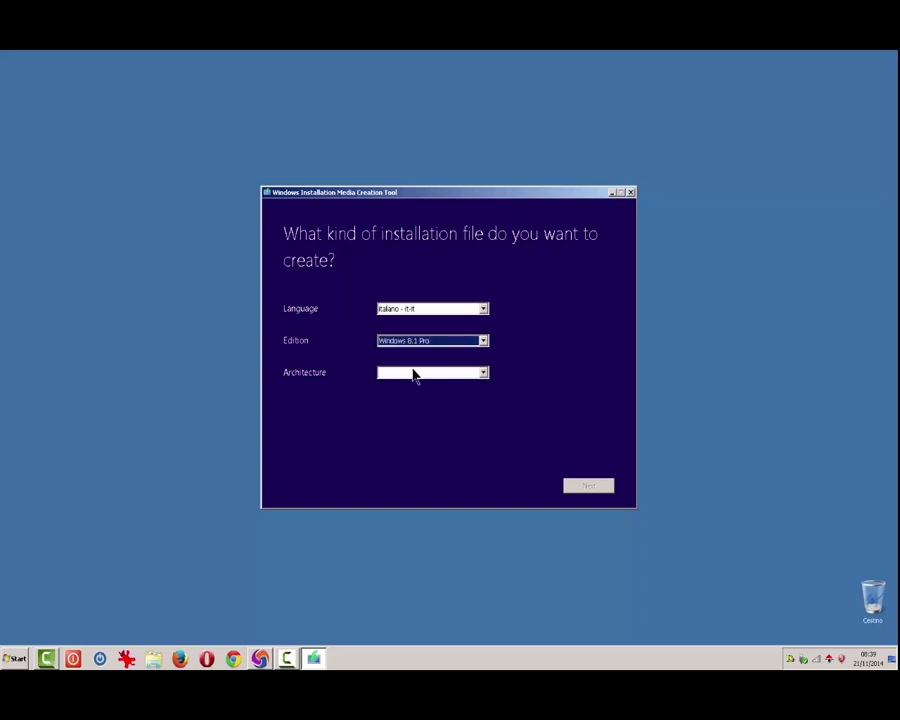
click(484, 374)
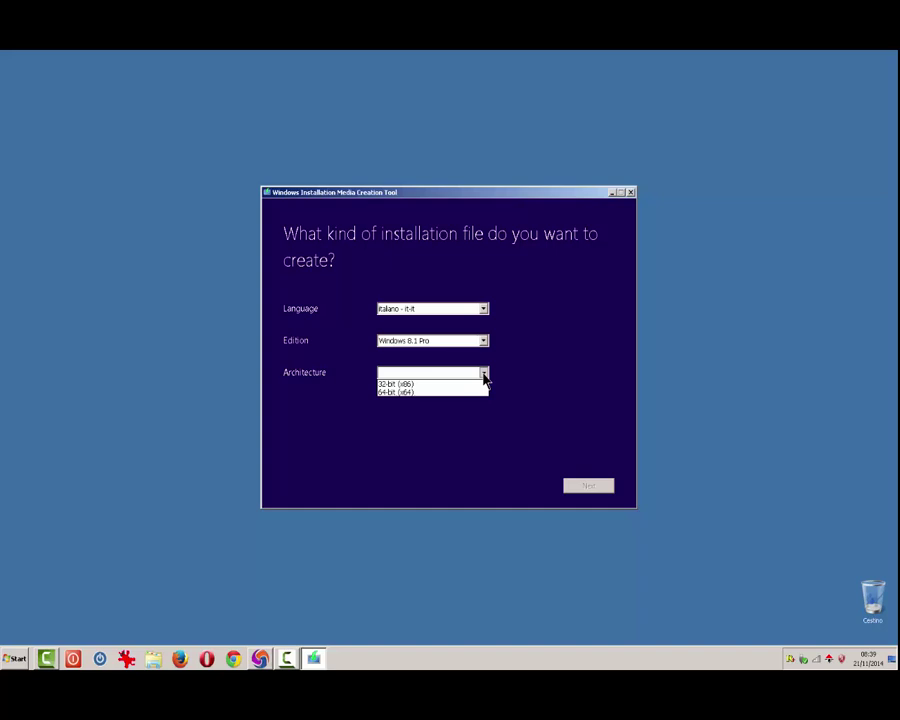
click(403, 385)
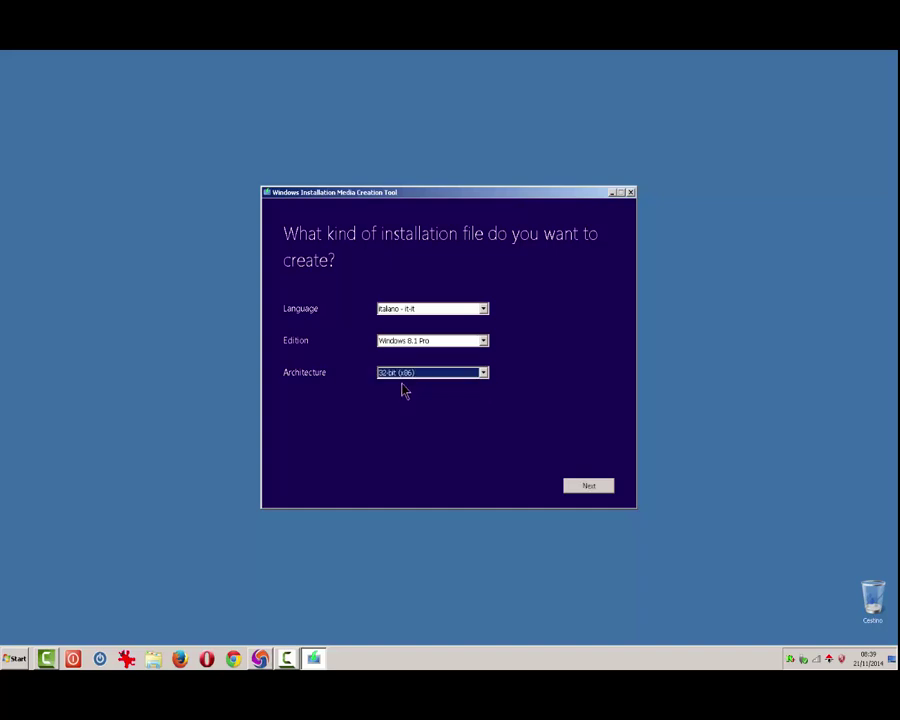
click(588, 487)
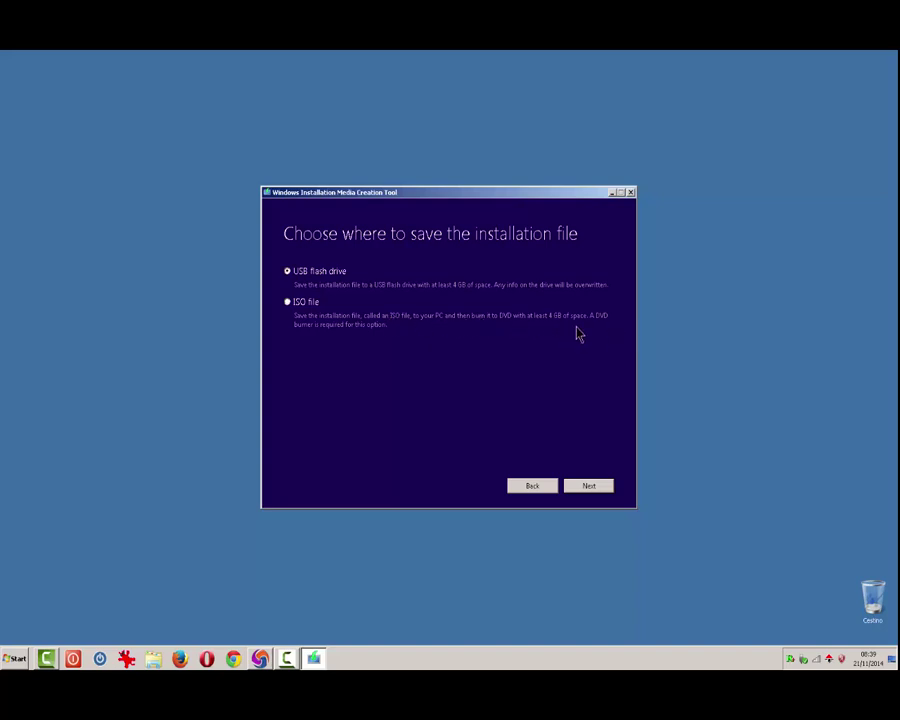
Choose the ISO file option and save the installation file to the Desktop as Windows 8.1.iso
click(588, 490)
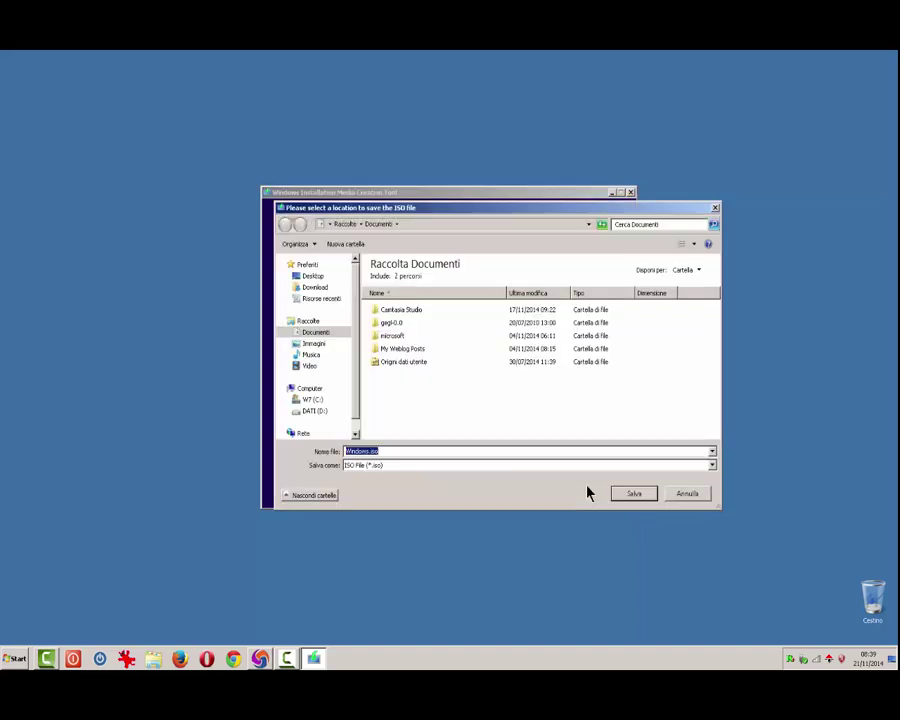
click(311, 275)
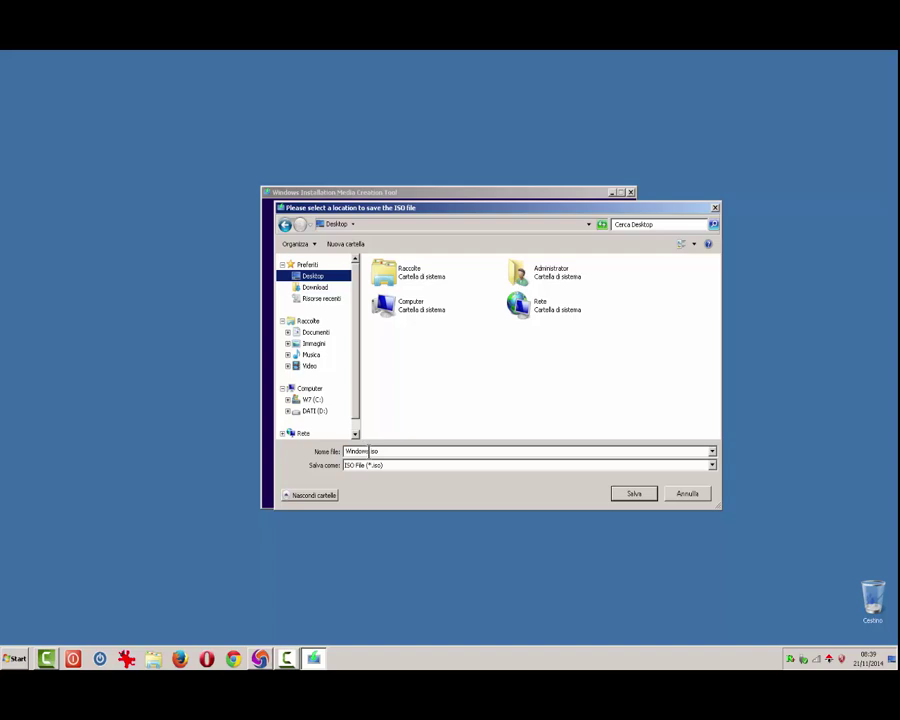
double_click(384, 452)
click(369, 451)
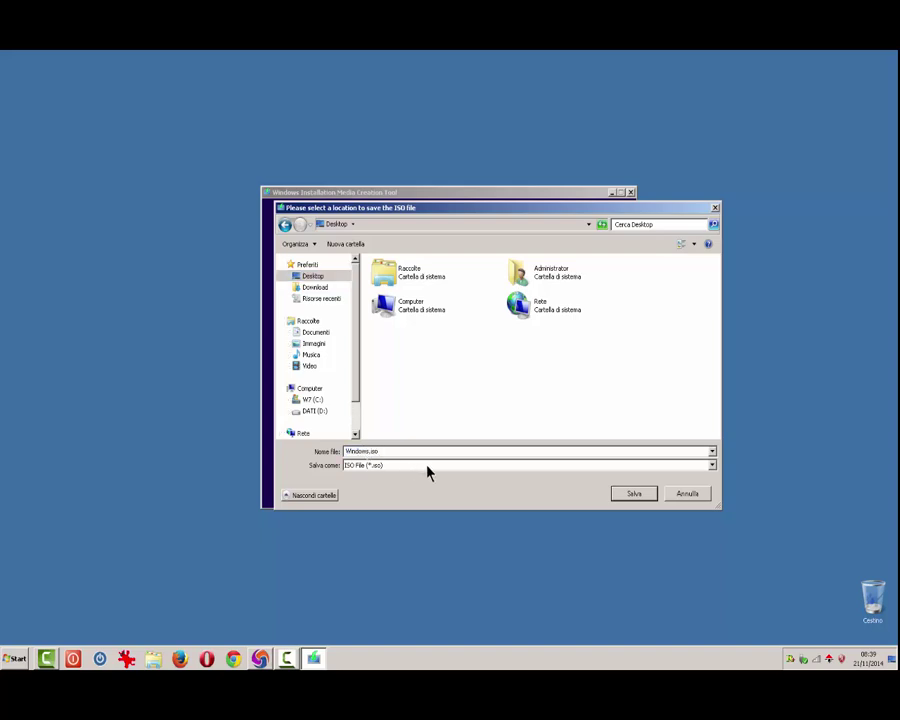
text(8.1)
click(631, 497)
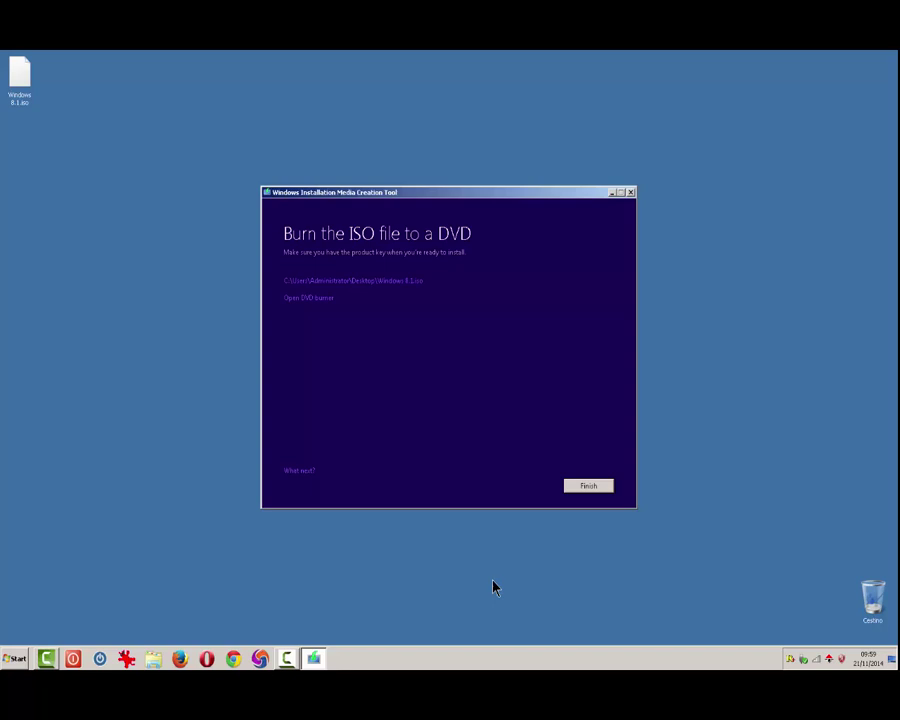
Move the Windows 8.1.iso file beside the tool's window on the desktop and finish the ISO creation wizard
drag(26, 92, 147, 290)
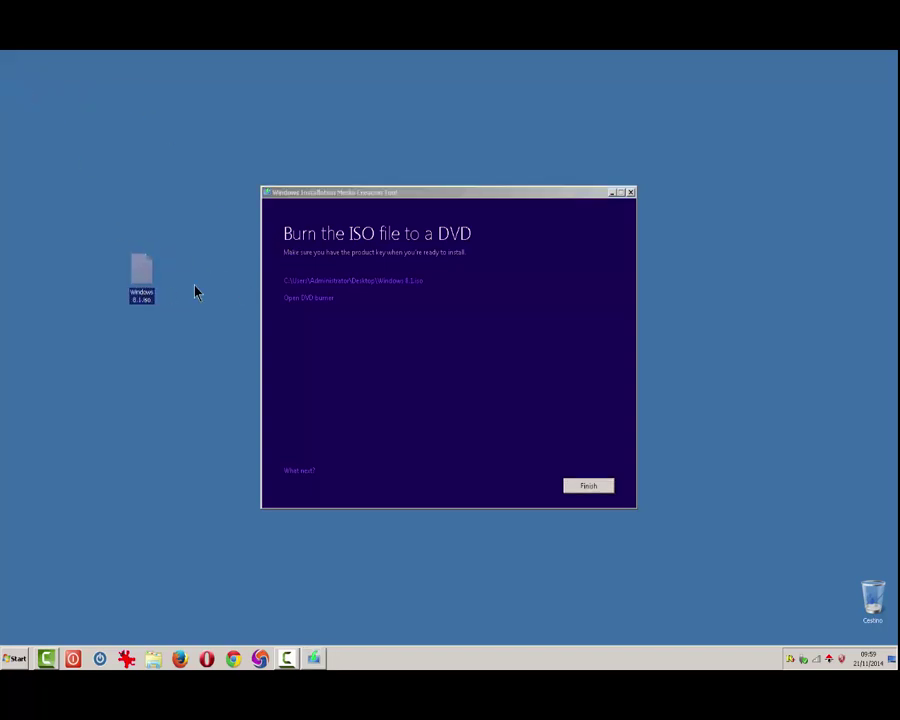
click(300, 196)
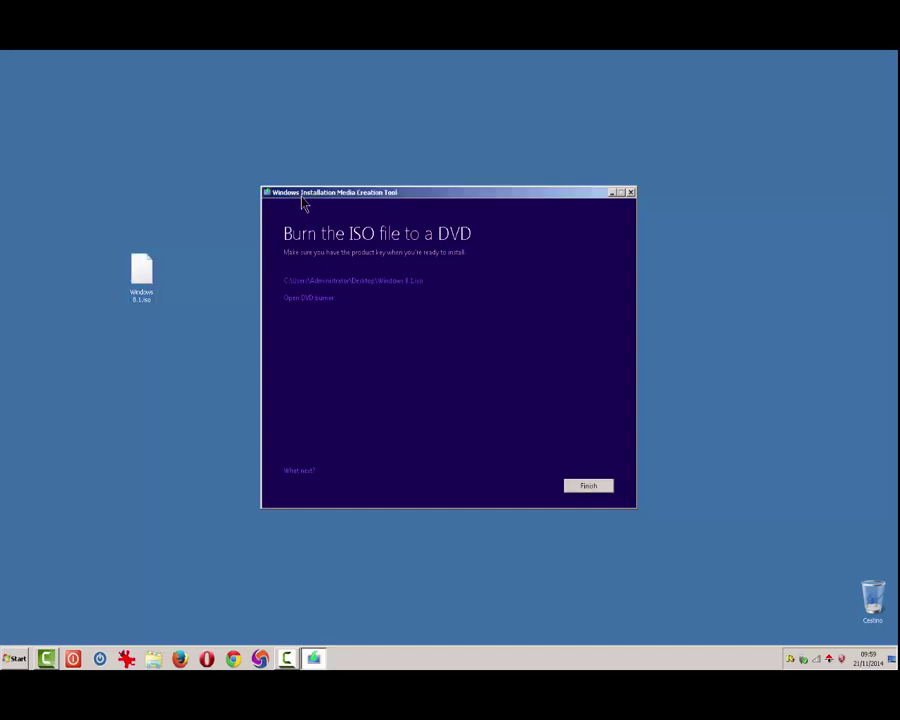
click(588, 487)
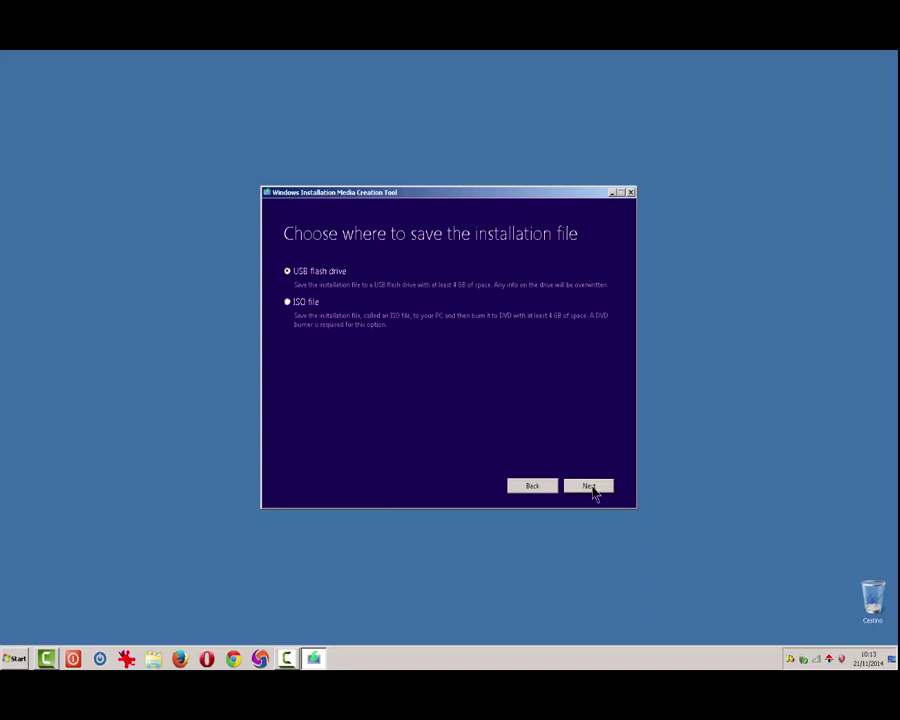
Save the installation file to the USB flash drive G: (ESD-USB), accepting the deletion of its existing files
click(587, 489)
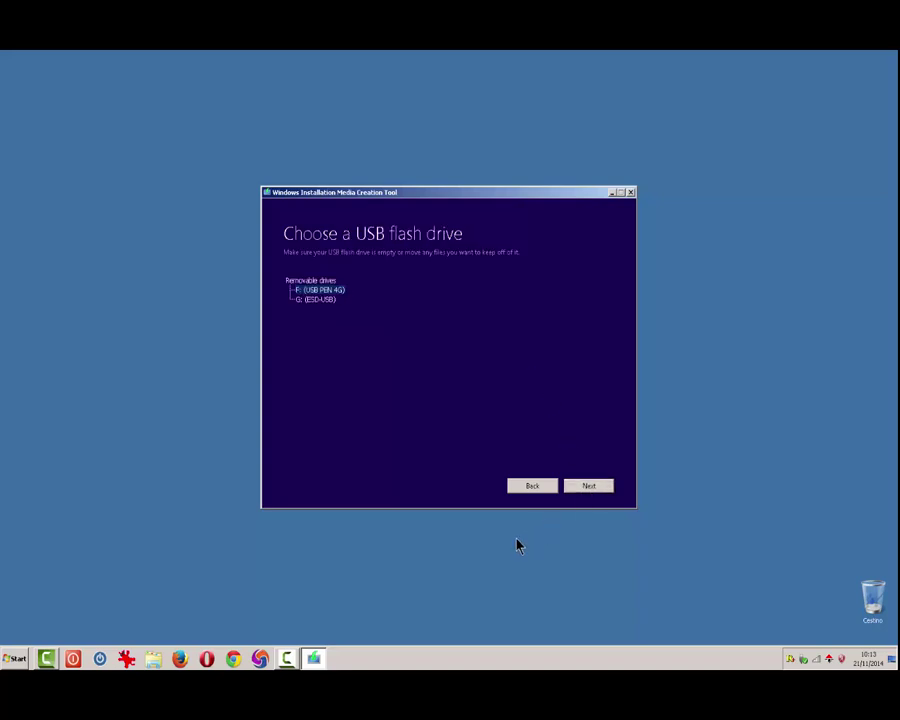
click(322, 301)
click(585, 487)
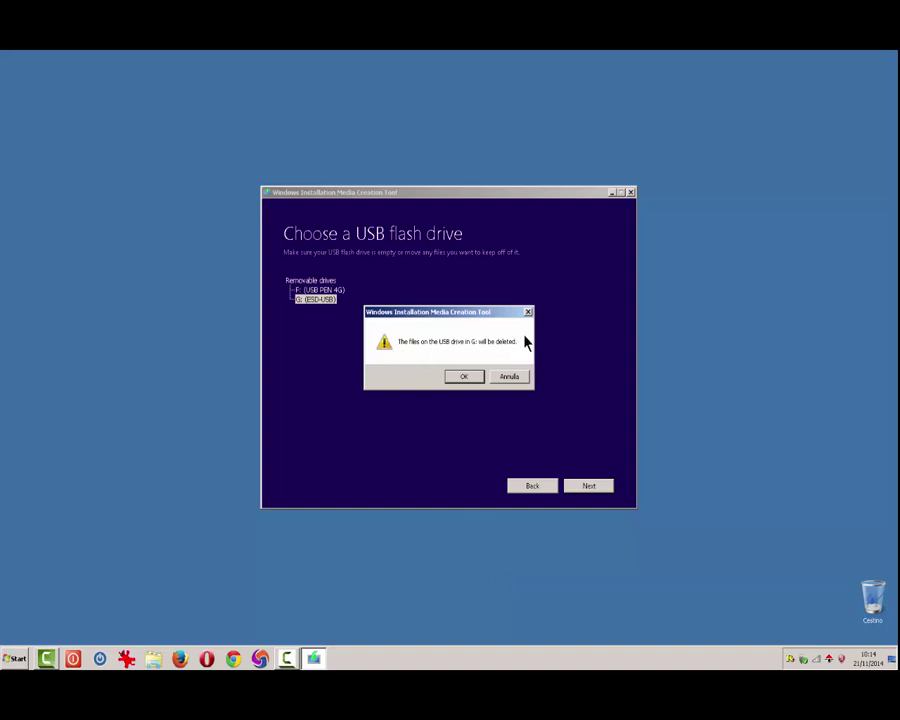
click(465, 379)
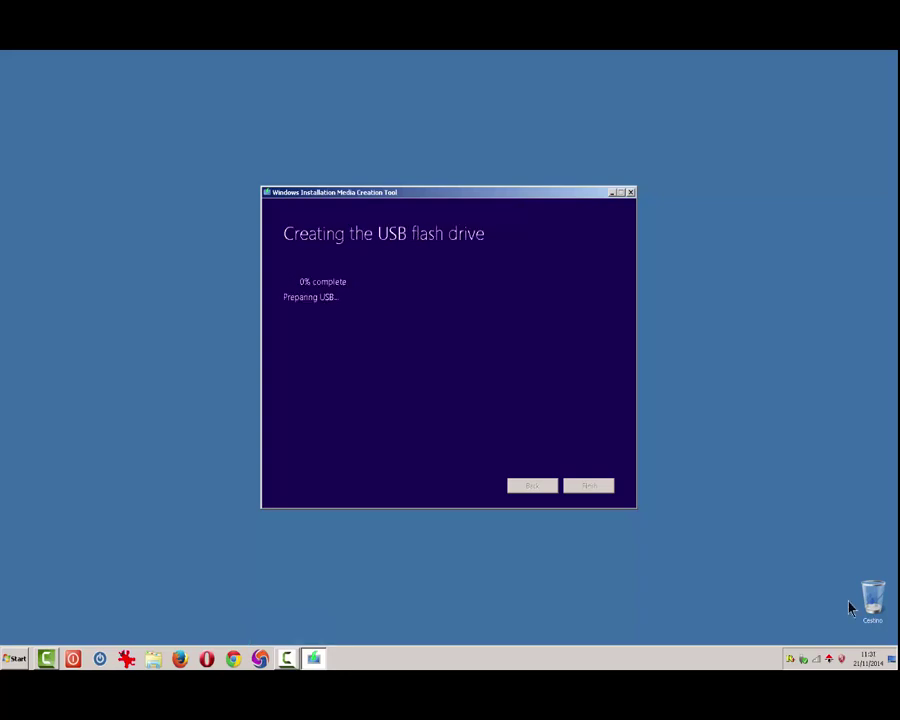
click(442, 559)
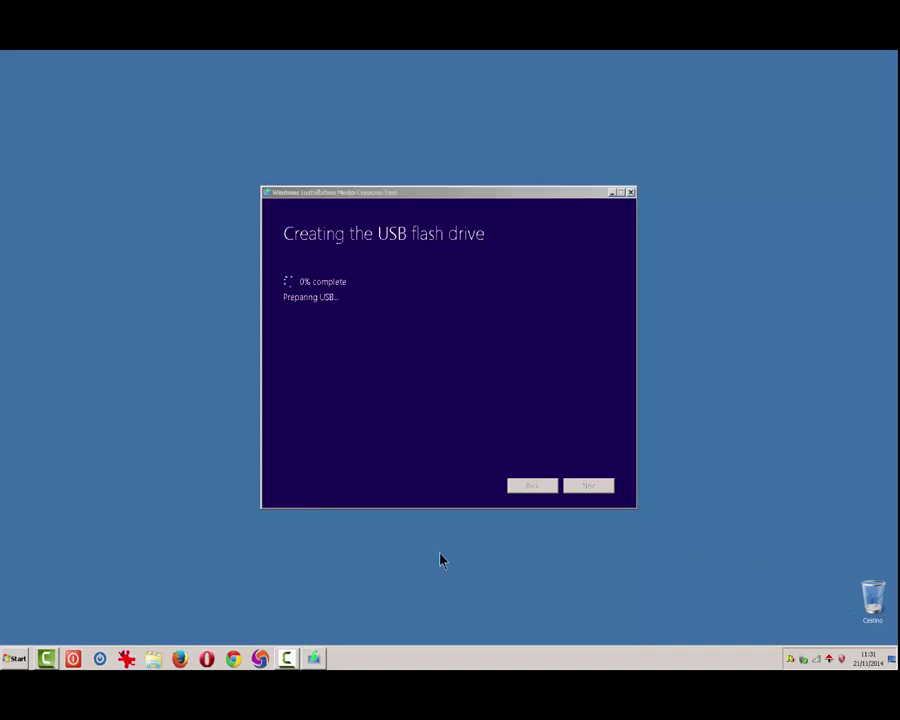
click(428, 410)
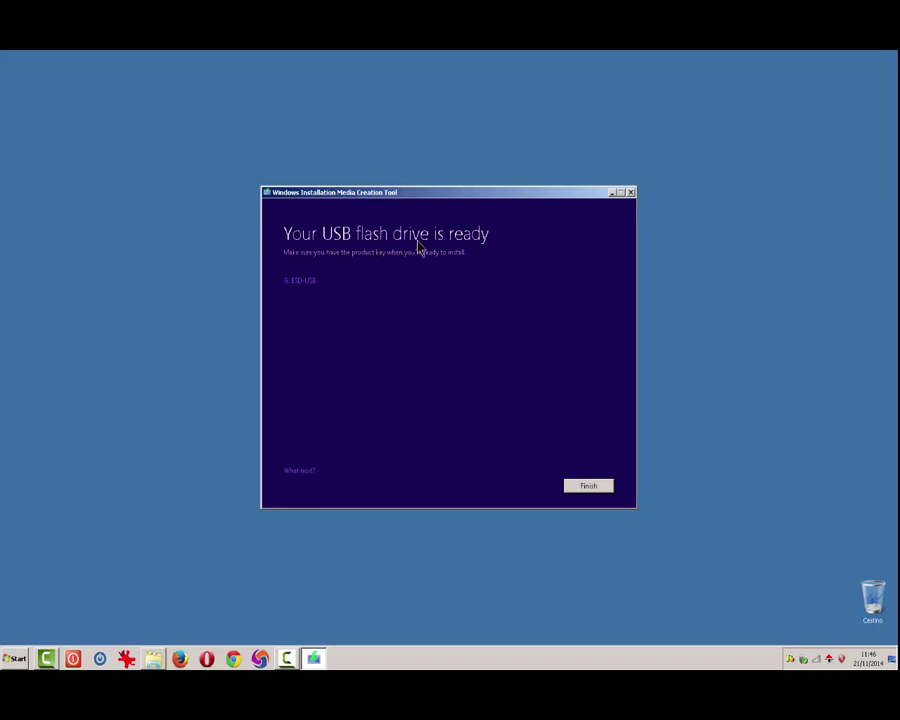
Check the installation files on the ESD-USB (G:) drive, close its folder, and finish the USB creation wizard
click(303, 284)
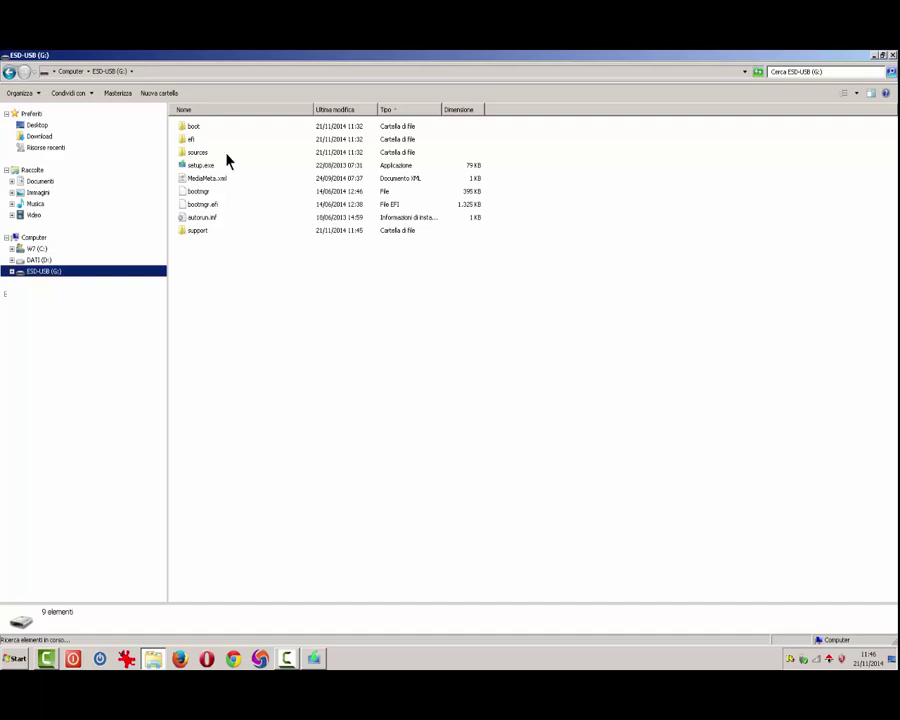
drag(210, 303, 188, 120)
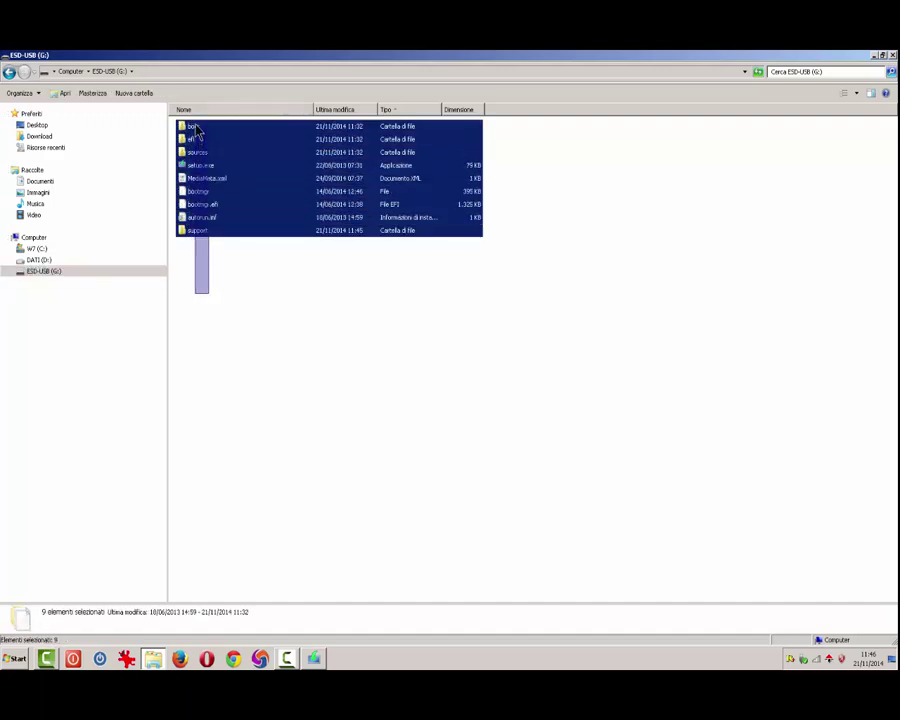
click(892, 55)
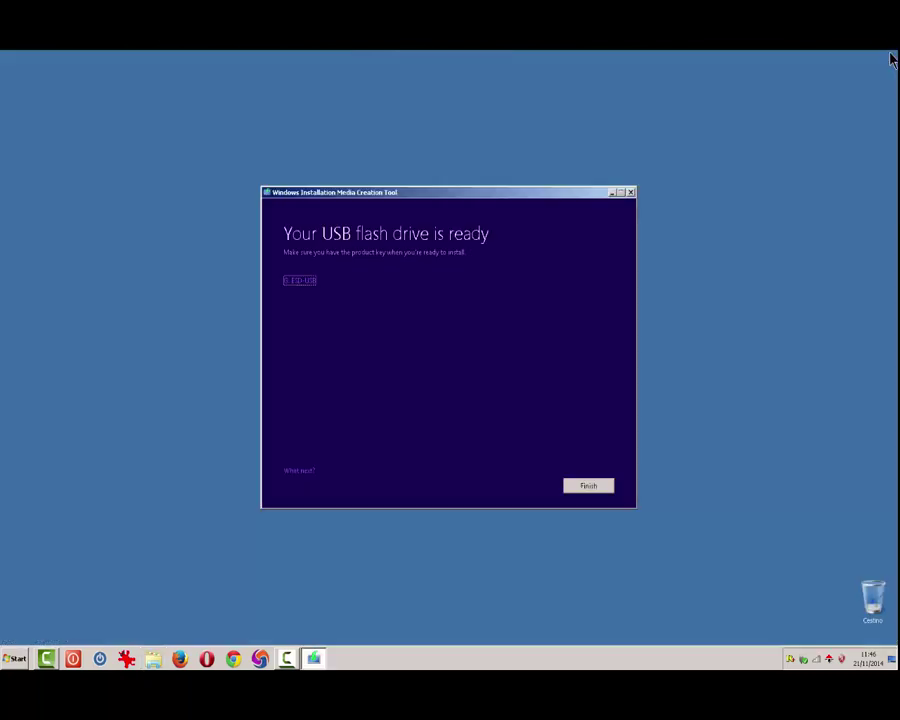
click(589, 486)
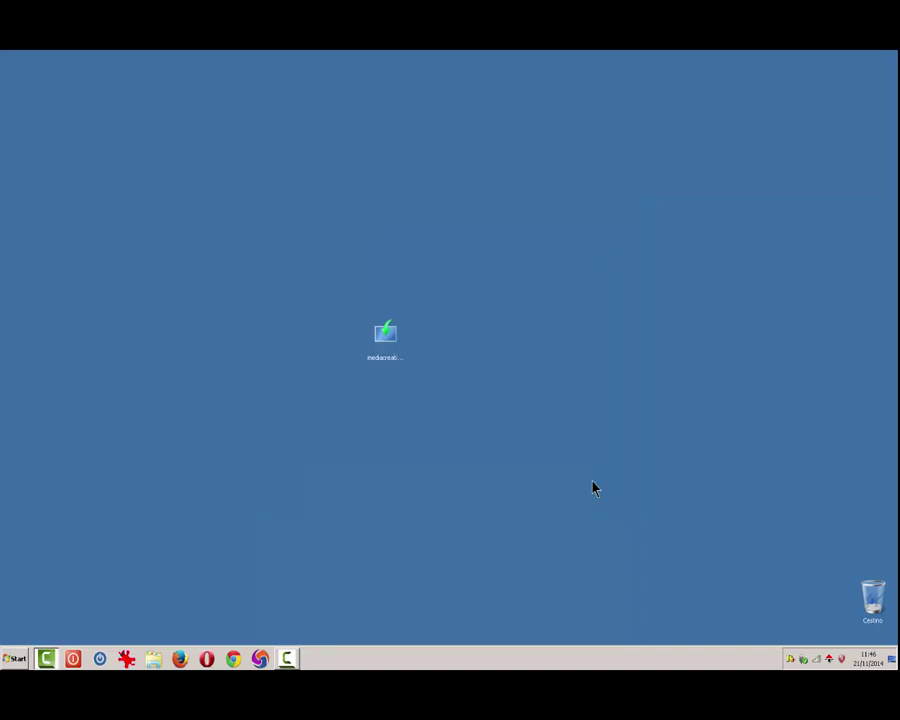